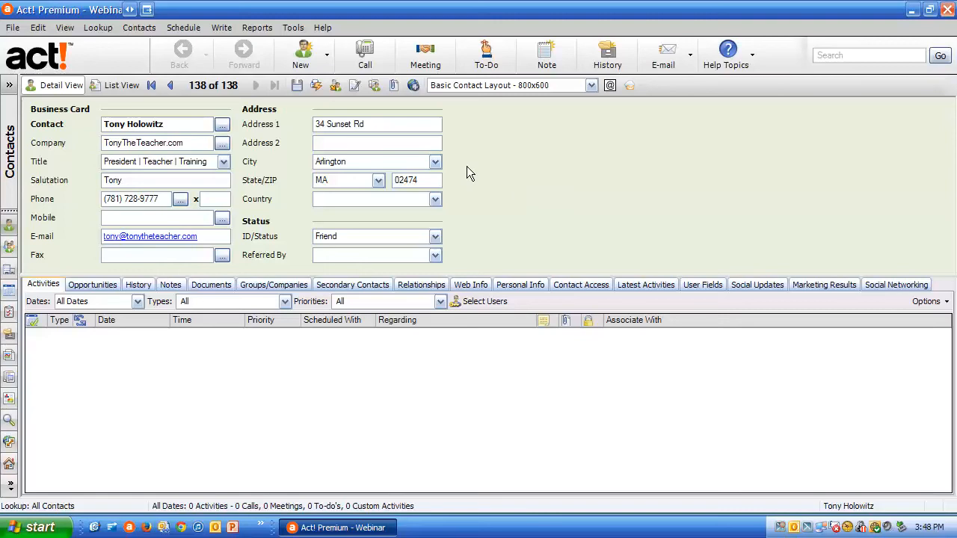
# Step: Create a new group named Chocolate and open the selection of contacts for its static members
pyautogui.click(9, 250)
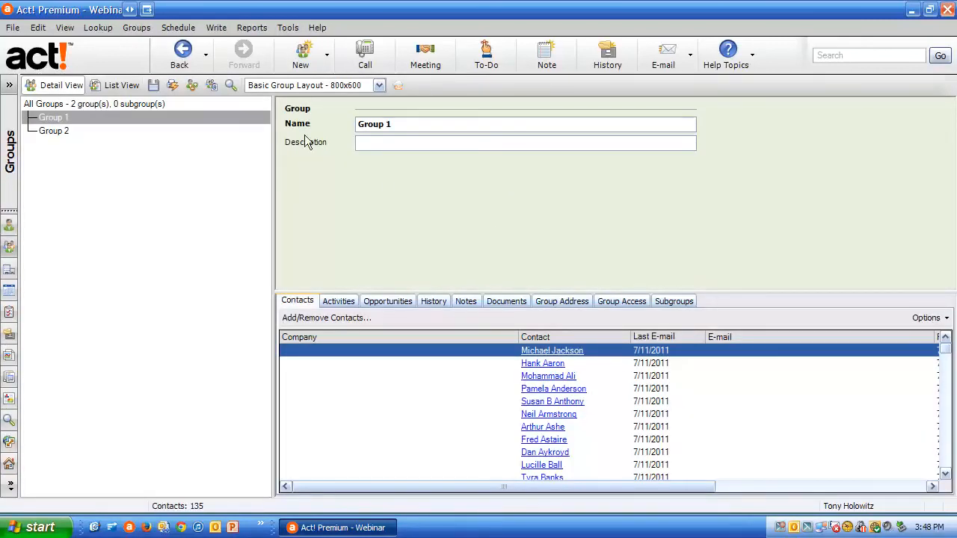
pyautogui.click(136, 27)
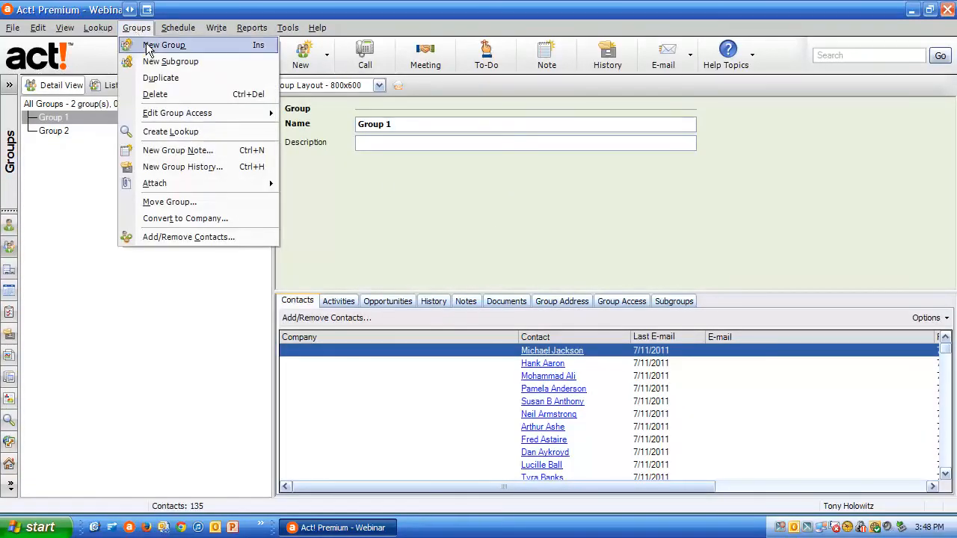
pyautogui.click(166, 46)
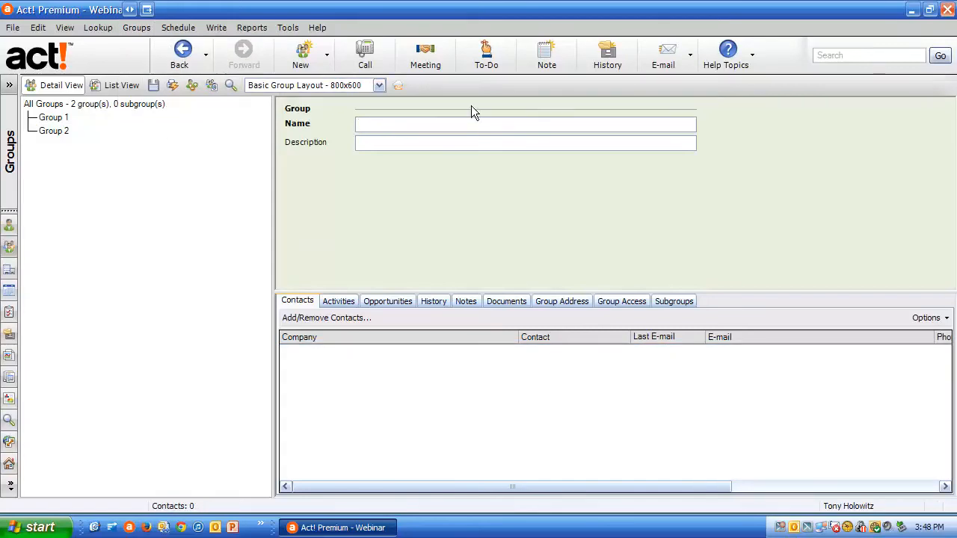
pyautogui.write('Chocolate')
pyautogui.click(306, 318)
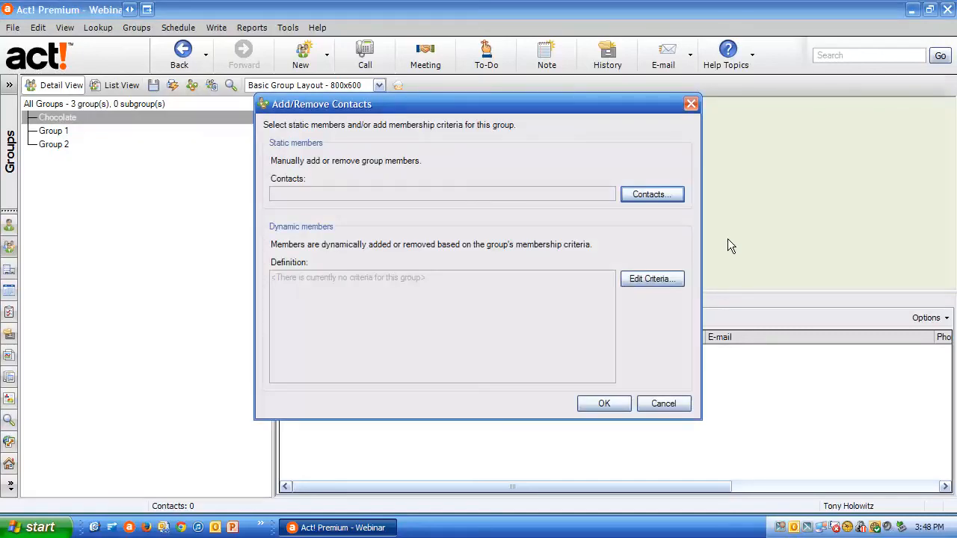
pyautogui.click(652, 194)
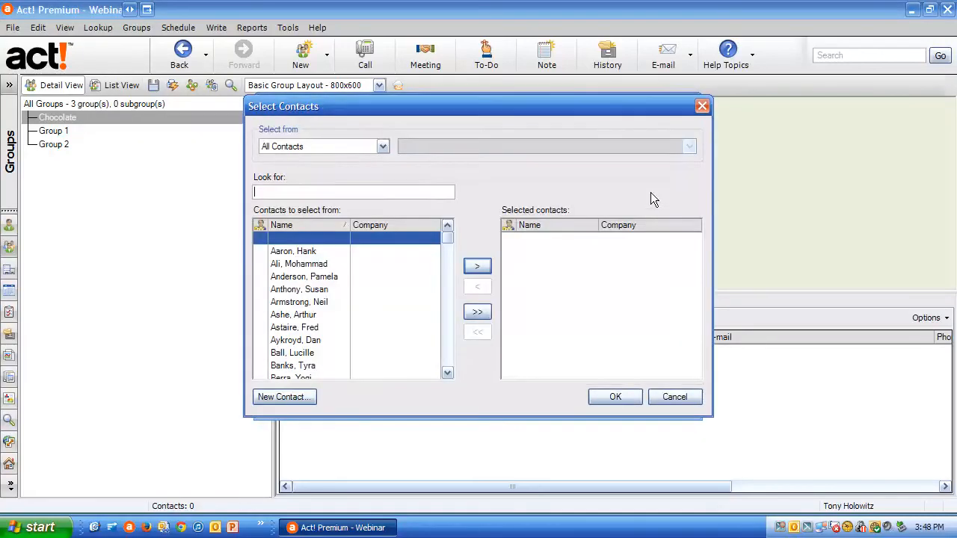
pyautogui.click(301, 278)
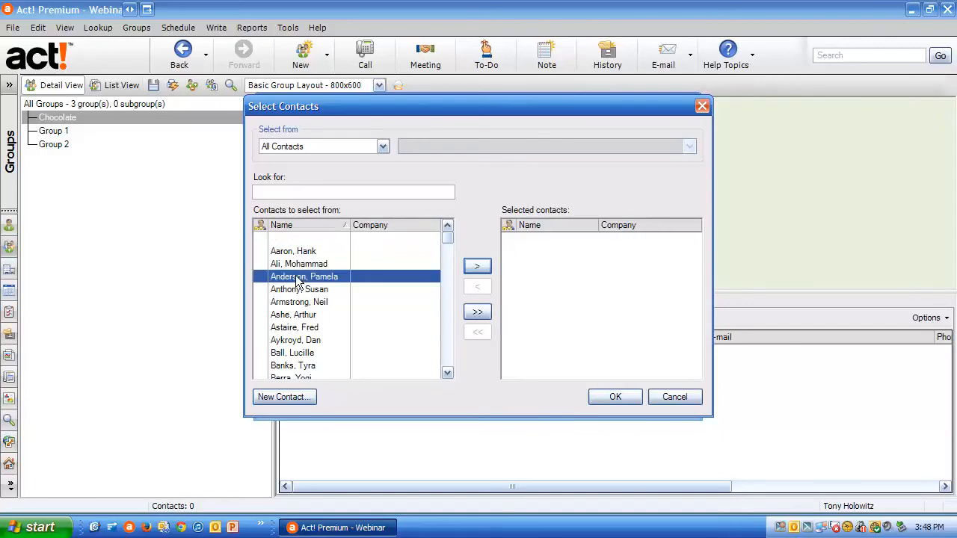
pyautogui.click(477, 266)
pyautogui.click(284, 329)
pyautogui.click(479, 312)
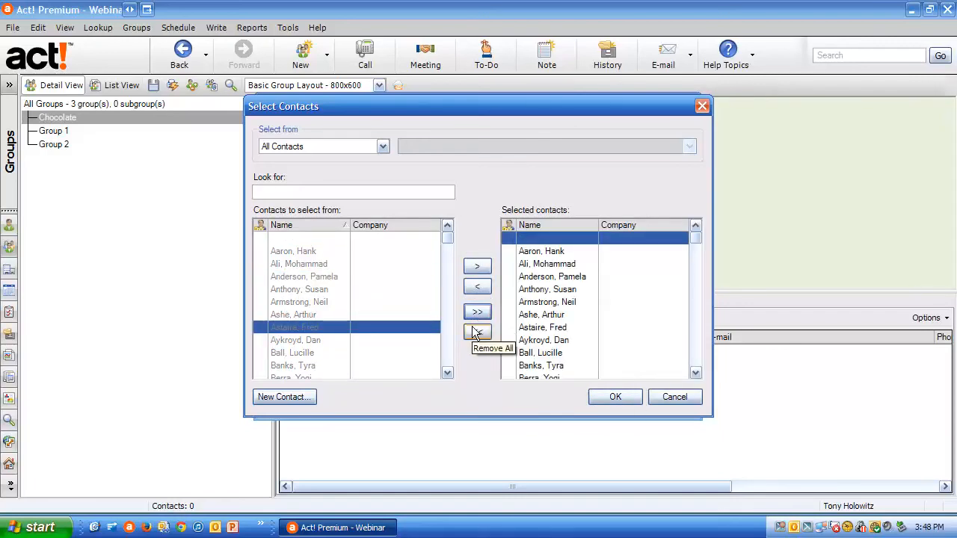
pyautogui.click(478, 332)
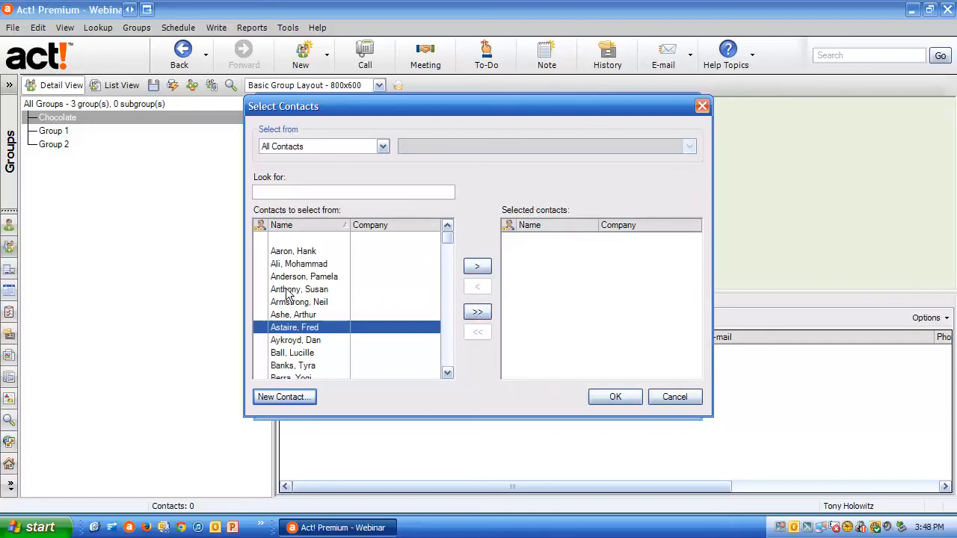
# Step: Add Susan Anthony, Dan Aykroyd and Pamela Anderson to the contacts selected for the Chocolate group
pyautogui.click(337, 290)
pyautogui.click(479, 267)
pyautogui.click(300, 341)
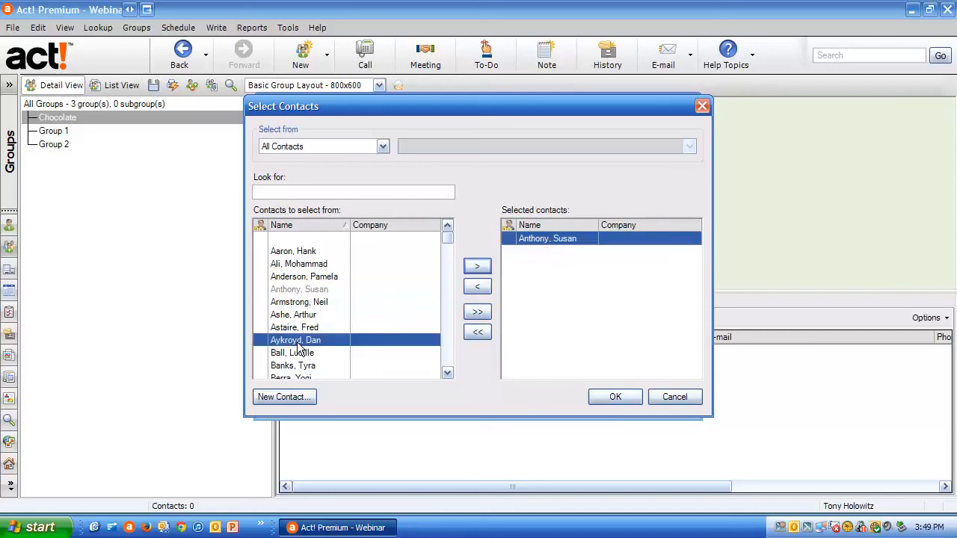
pyautogui.click(478, 268)
pyautogui.click(291, 276)
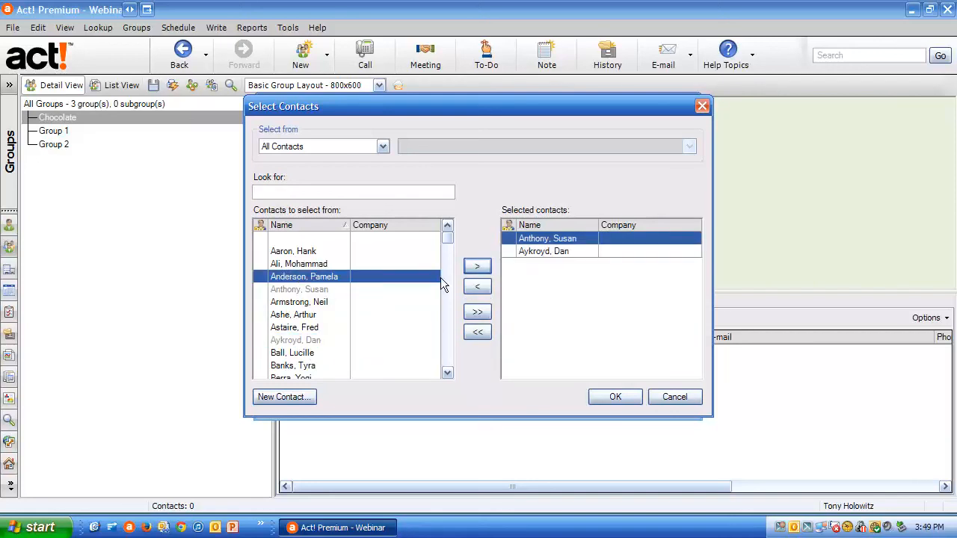
pyautogui.click(476, 266)
# Step: Add Hillary Clinton, Sean Connery and Walter Cronkite to the selection as well, and save the Chocolate group's static members
pyautogui.click(286, 366)
pyautogui.scroll(-5, 299, 352)
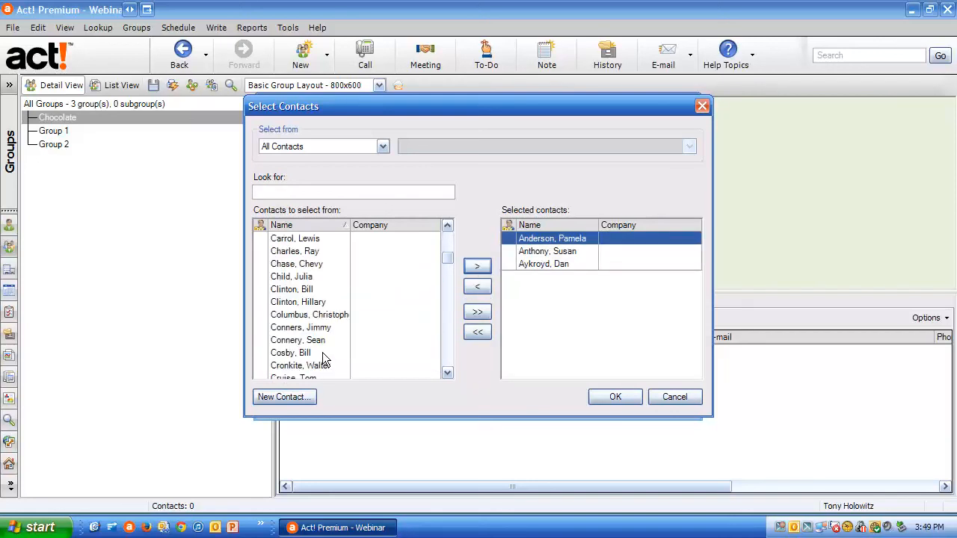
pyautogui.click(366, 302)
pyautogui.click(478, 267)
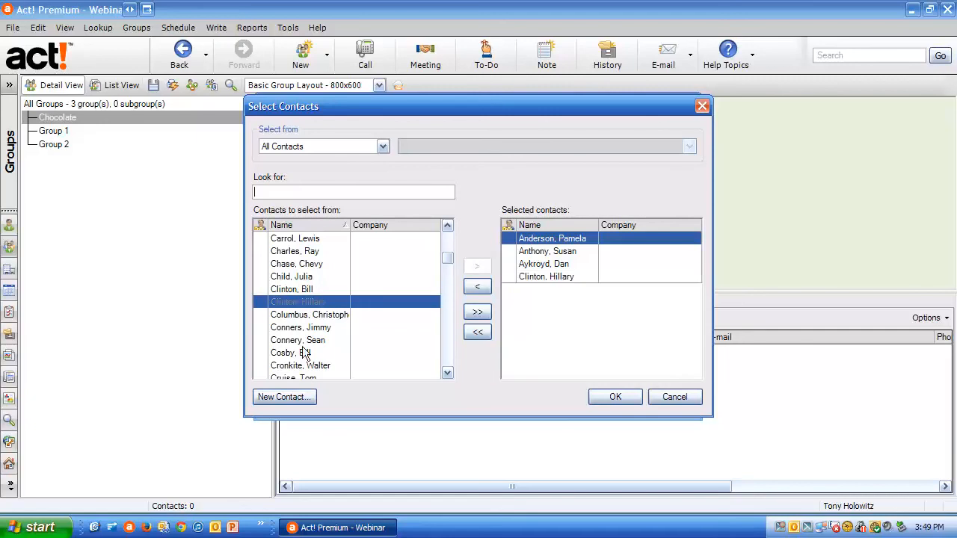
pyautogui.click(295, 341)
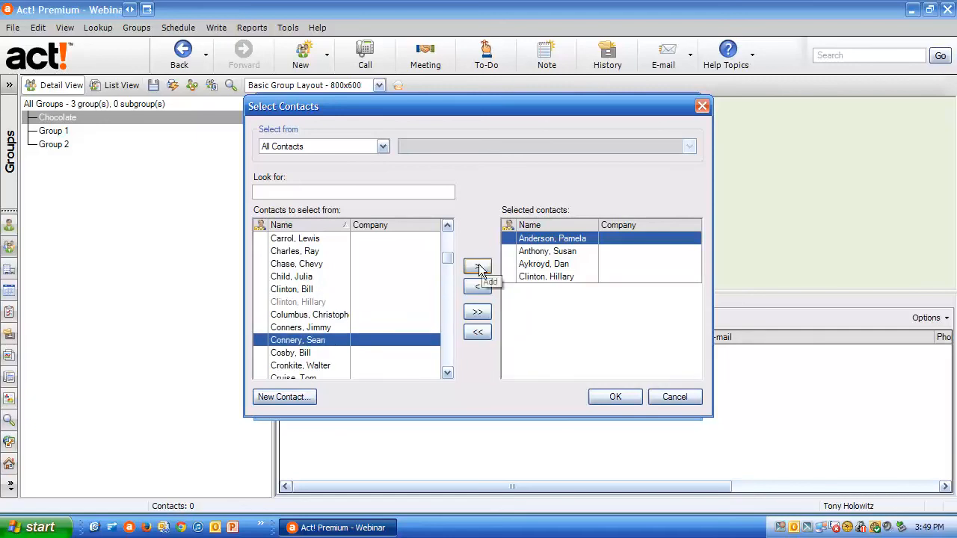
pyautogui.click(478, 266)
pyautogui.click(287, 366)
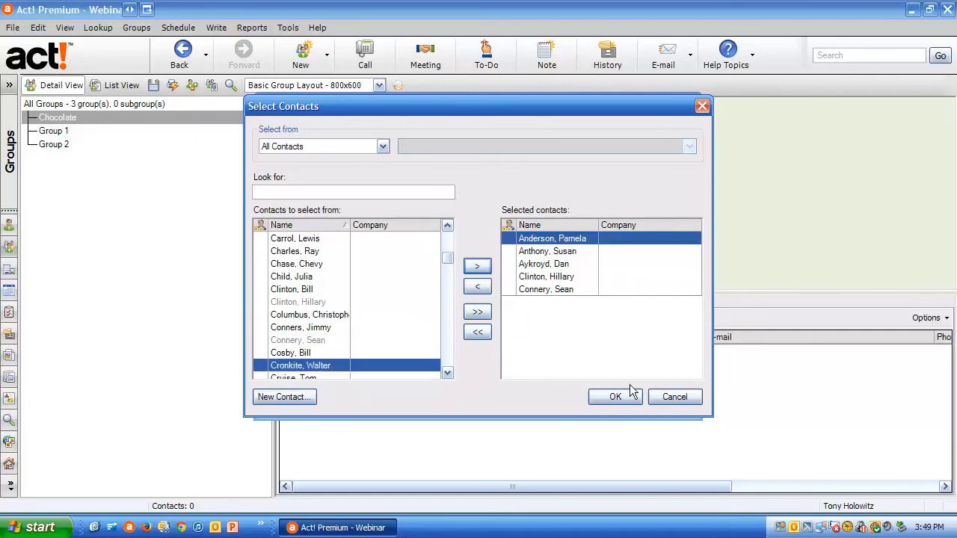
pyautogui.click(479, 266)
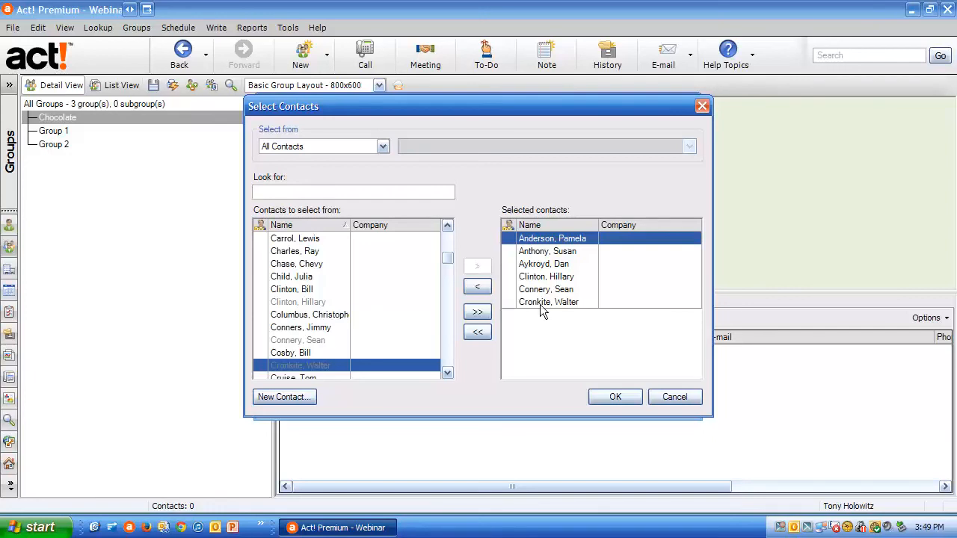
pyautogui.click(616, 399)
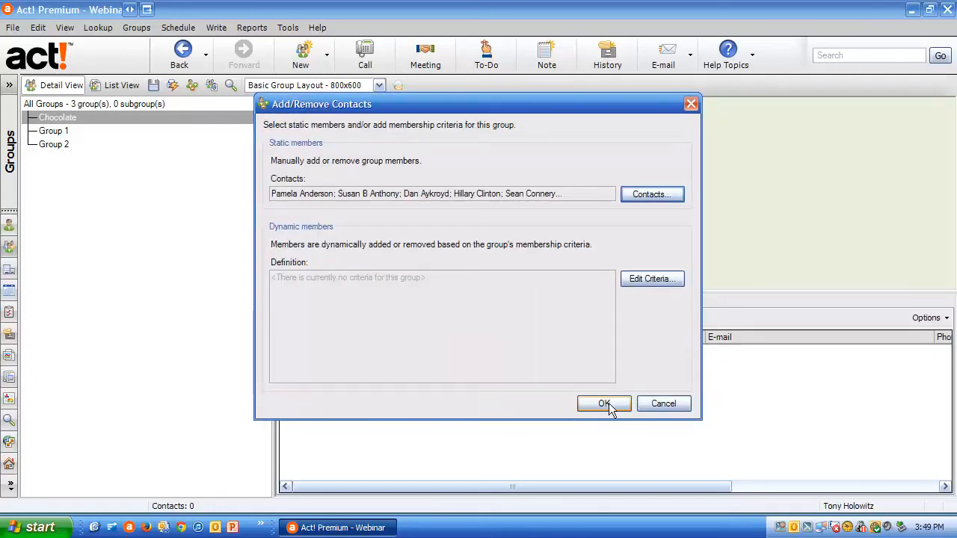
pyautogui.click(607, 404)
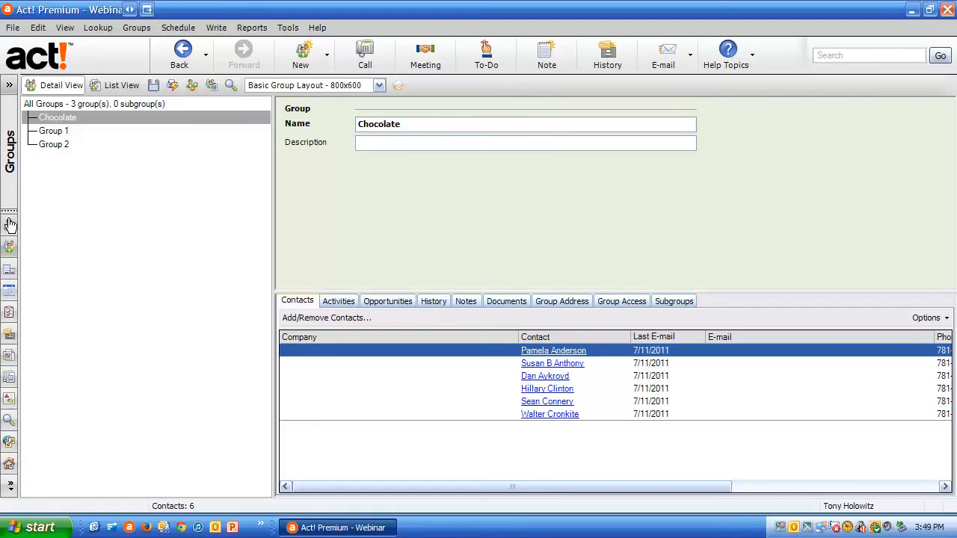
# Step: Open Pamela Anderson's contact record from the Chocolate group and examine which groups the contact belongs to
pyautogui.click(552, 352)
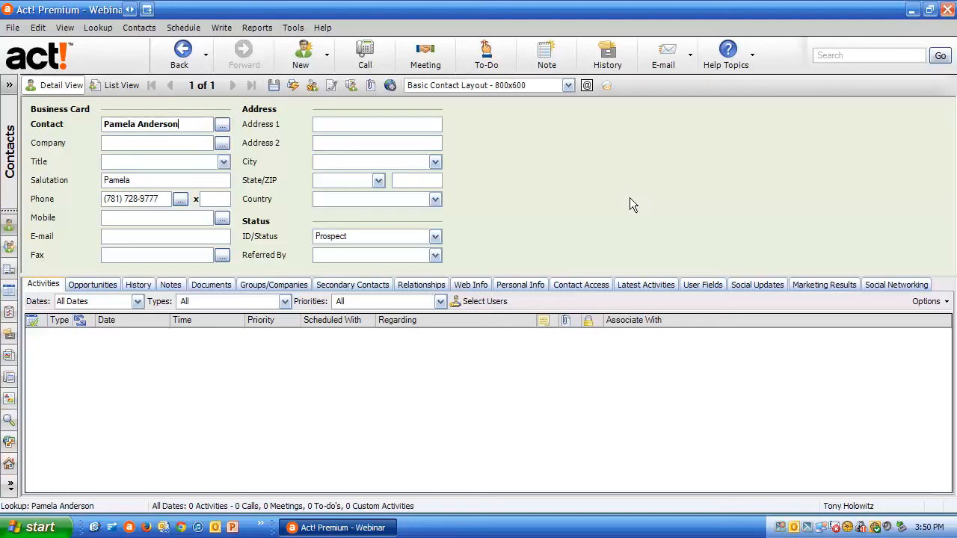
pyautogui.click(258, 285)
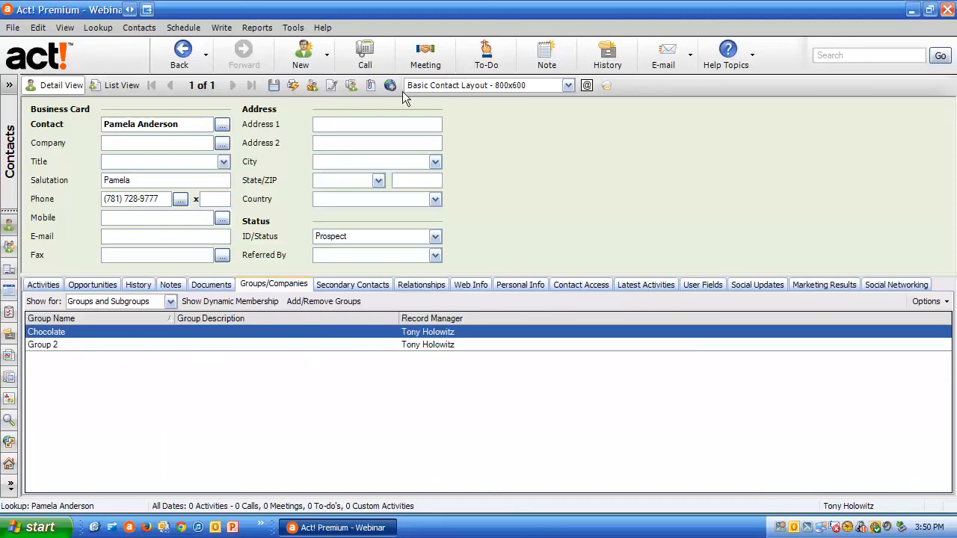
# Step: Look up all contacts, open Arthur Ashe's record and add this contact to the Chocolate group
pyautogui.click(96, 27)
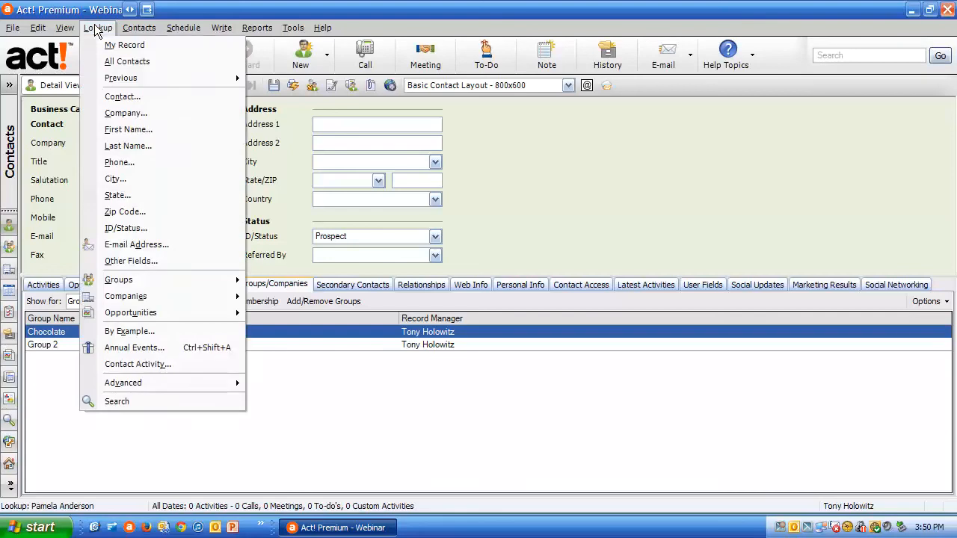
pyautogui.click(122, 61)
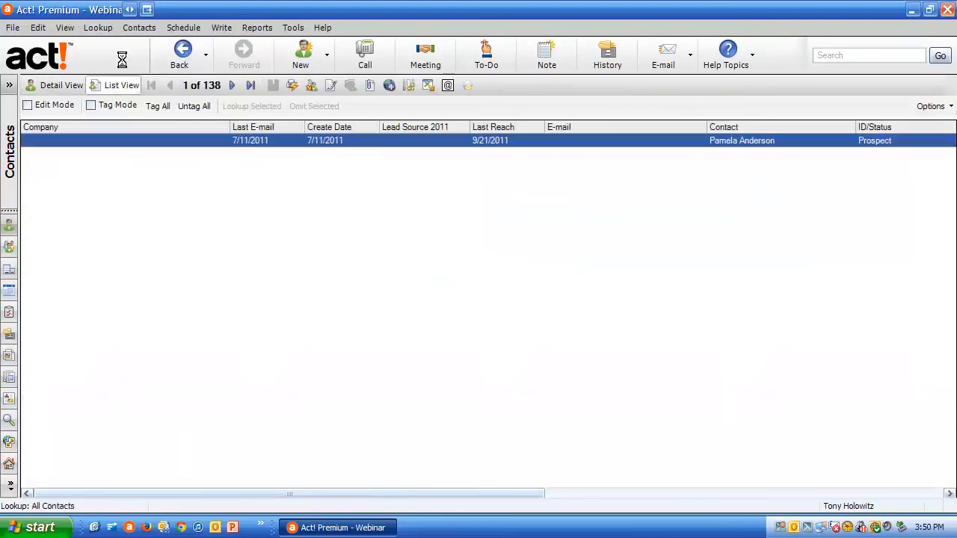
pyautogui.doubleClick(245, 216)
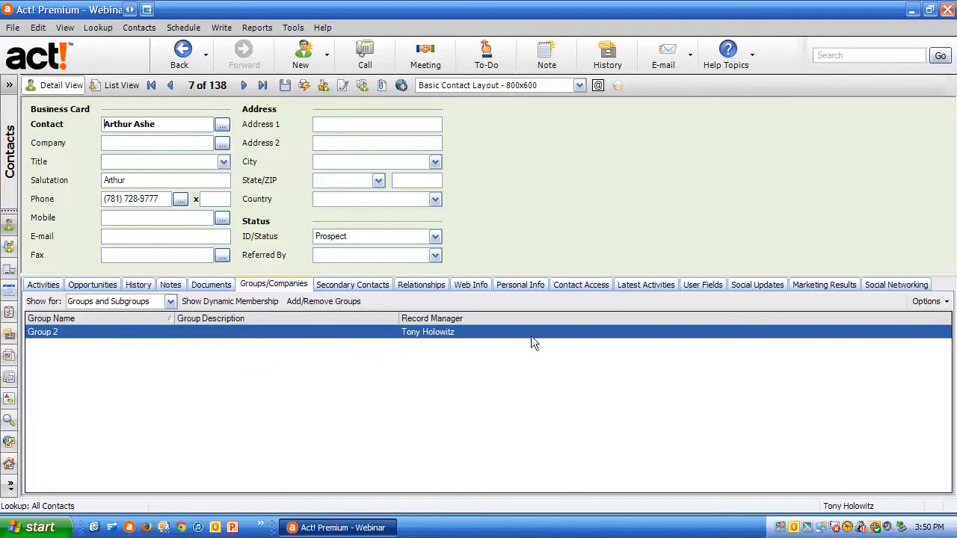
pyautogui.click(322, 305)
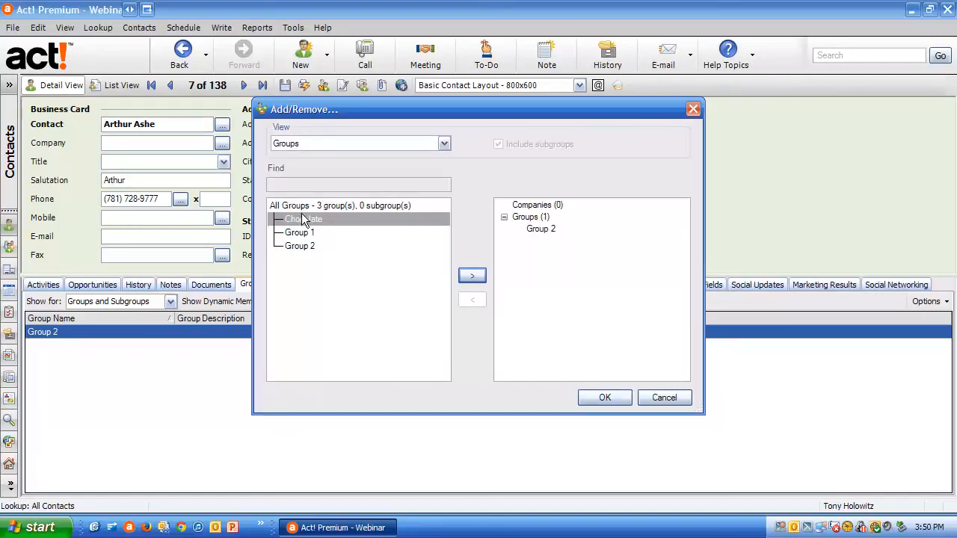
pyautogui.click(472, 275)
pyautogui.click(605, 397)
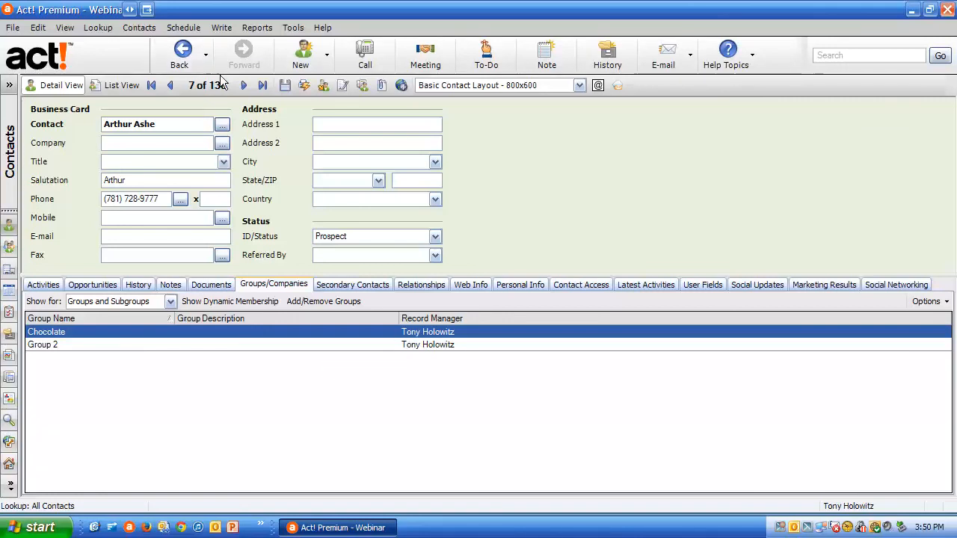
# Step: Browse forward through the next three contact records to check each one's group membership
pyautogui.click(245, 85)
pyautogui.click(245, 85)
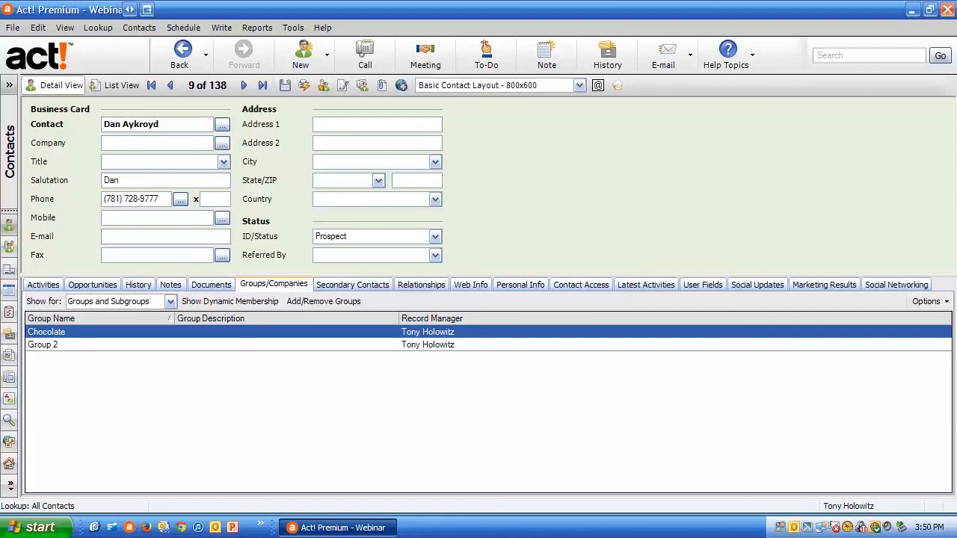
pyautogui.click(244, 86)
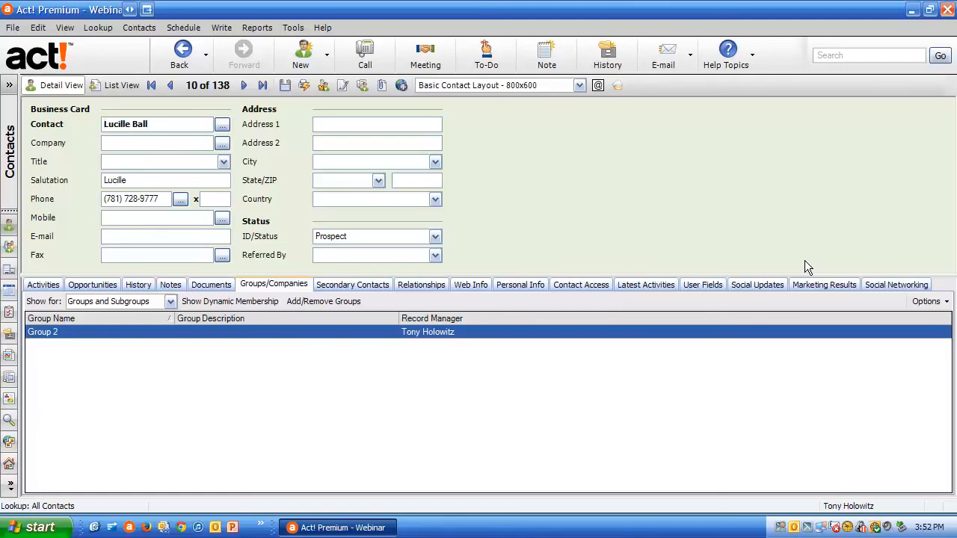
# Step: Show the list of all groups
pyautogui.press('F10')
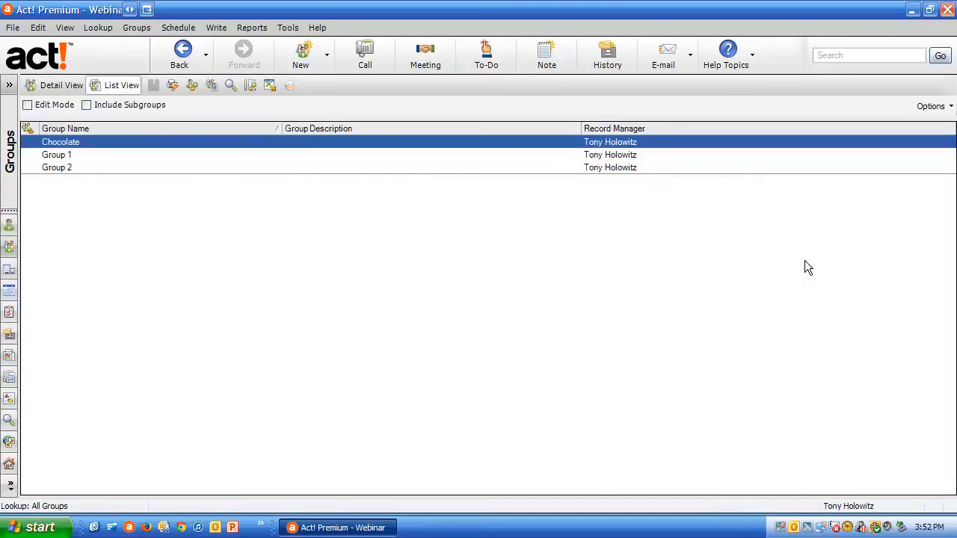